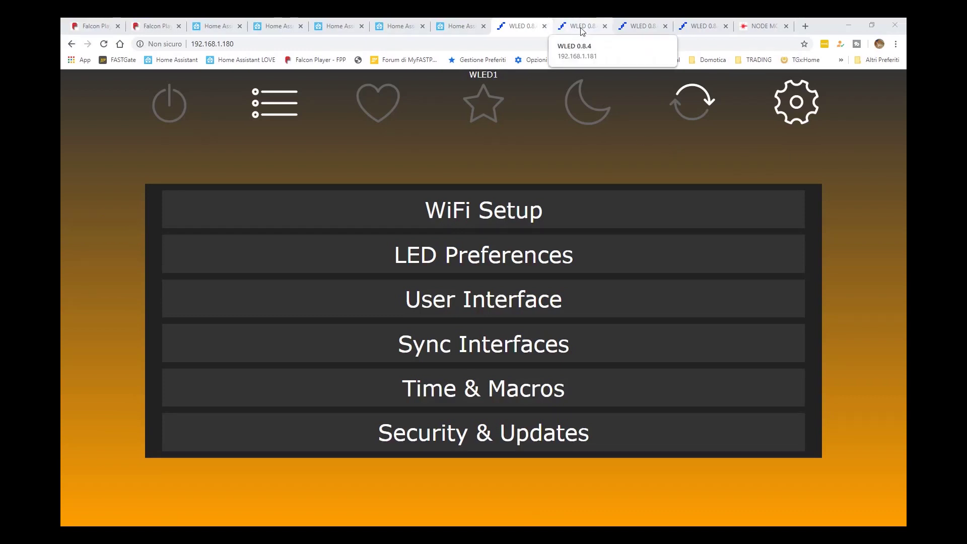
# Step: View the pages of the WLED2, WLED3 and WLED4 controllers one after another
pyautogui.click(581, 29)
pyautogui.click(638, 28)
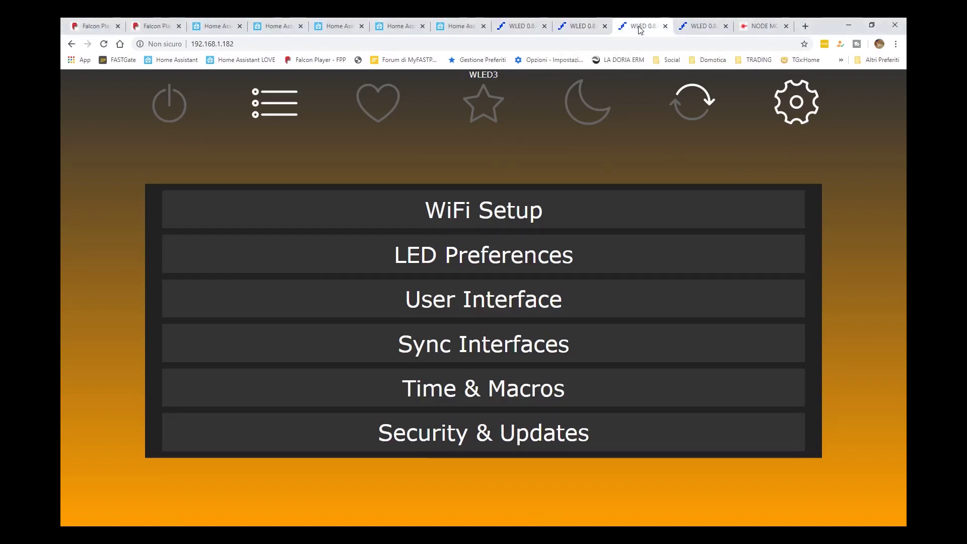
pyautogui.click(697, 30)
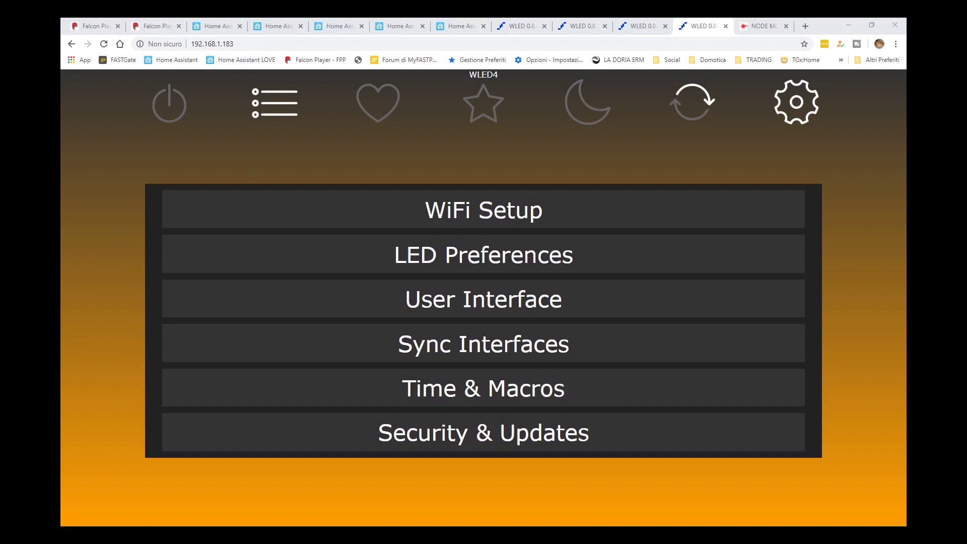
# Step: Review the WiFi setup of WLED1, from the network connection down to the access point options, and return to its settings list
pyautogui.click(519, 26)
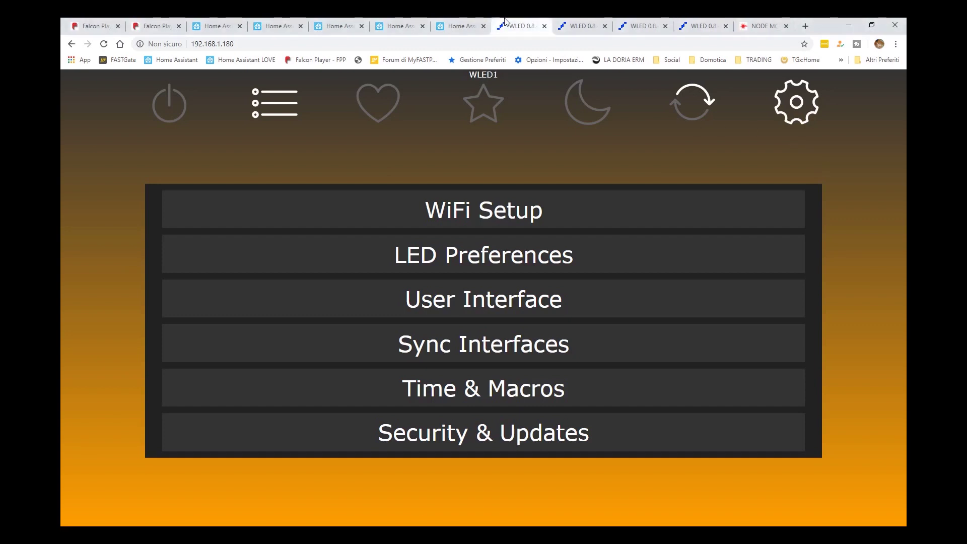
pyautogui.click(470, 222)
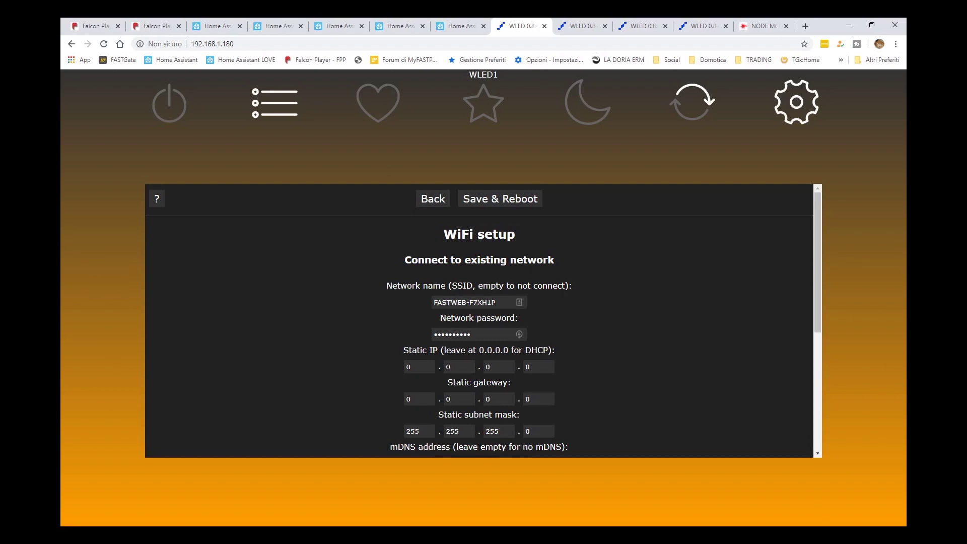
pyautogui.scroll(-5, 426, 284)
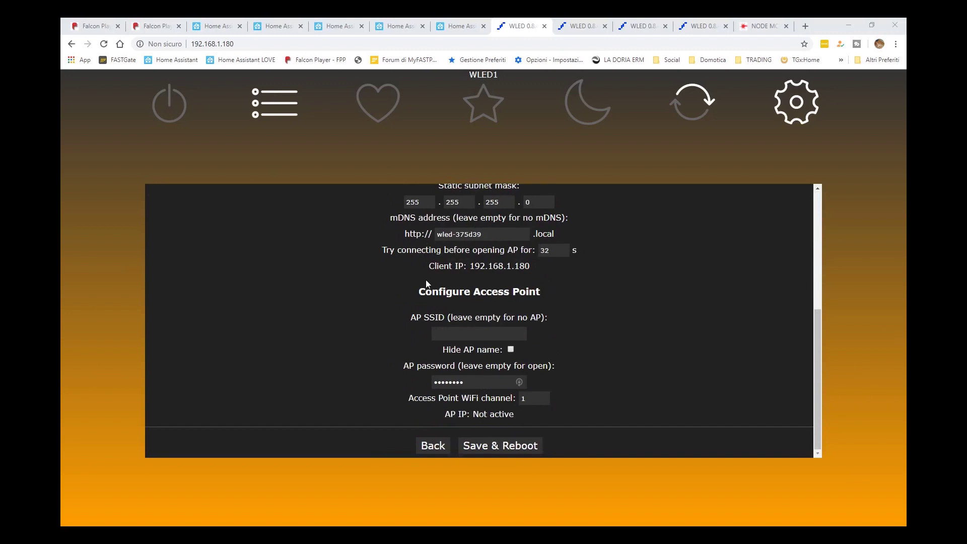
pyautogui.click(434, 450)
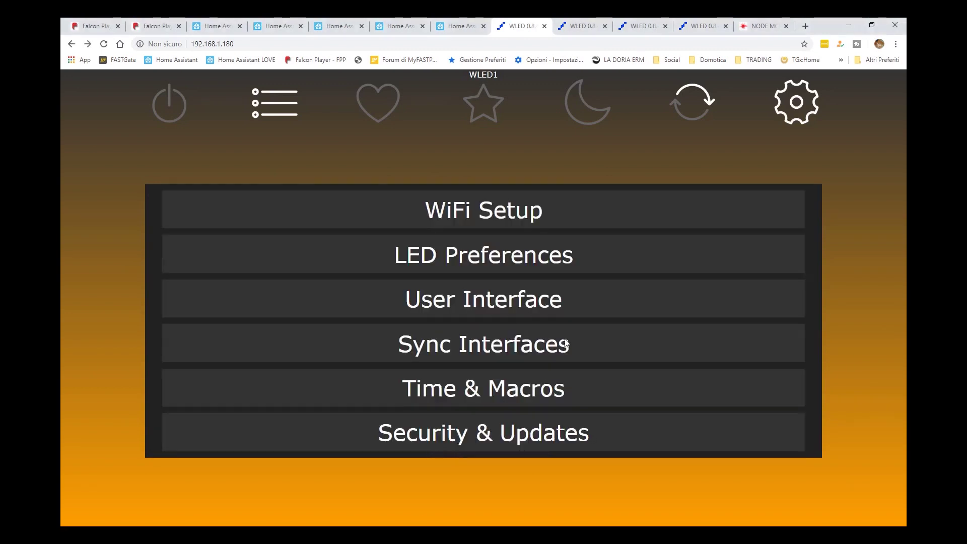
# Step: Review WLED1's LED setup down to the advanced options and its user interface setup, returning to the settings list without saving
pyautogui.click(548, 258)
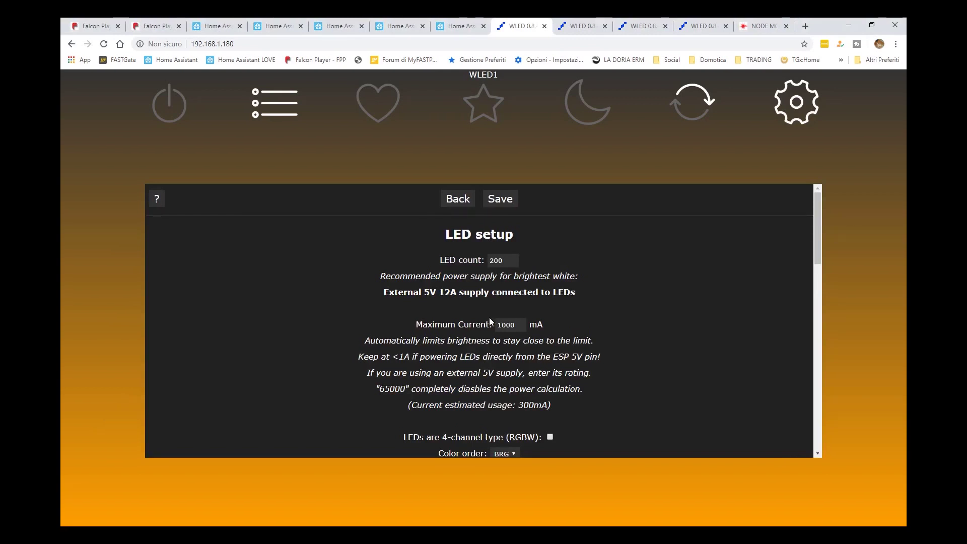
pyautogui.scroll(-2, 489, 317)
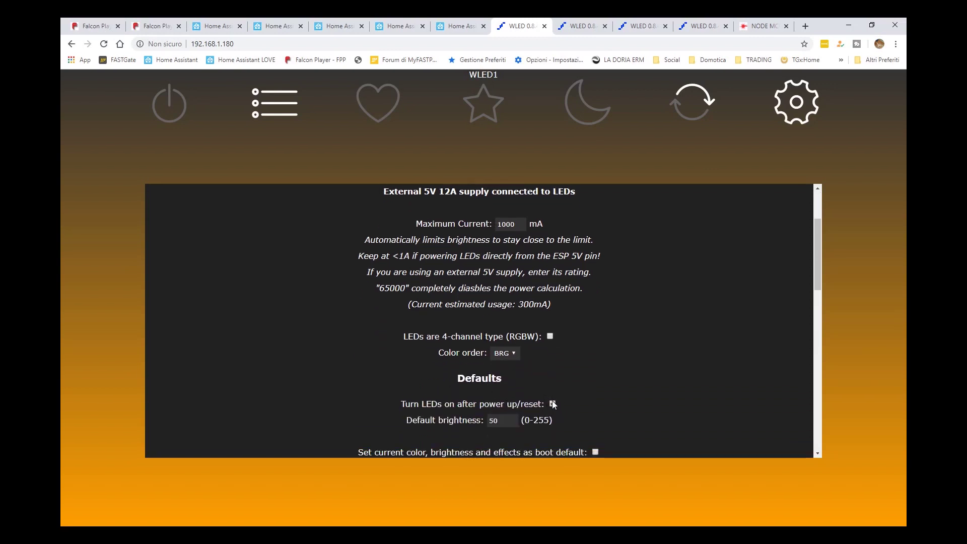
pyautogui.scroll(1, 549, 401)
pyautogui.scroll(-2, 549, 400)
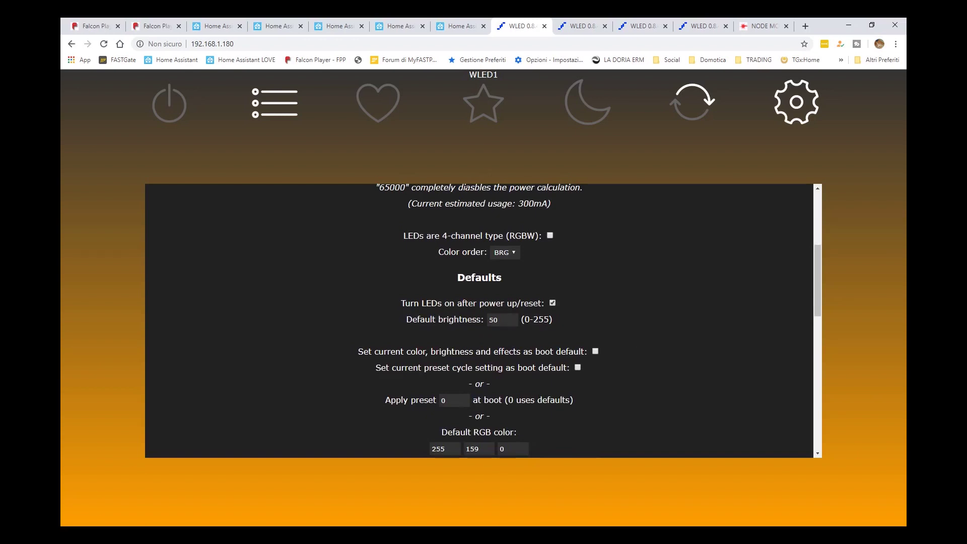
pyautogui.scroll(-5, 446, 309)
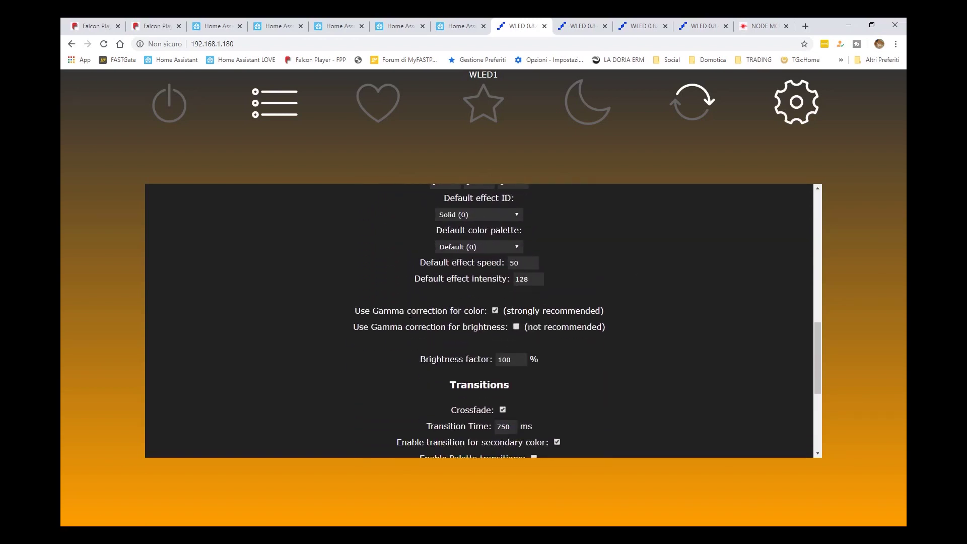
pyautogui.scroll(-1, 388, 322)
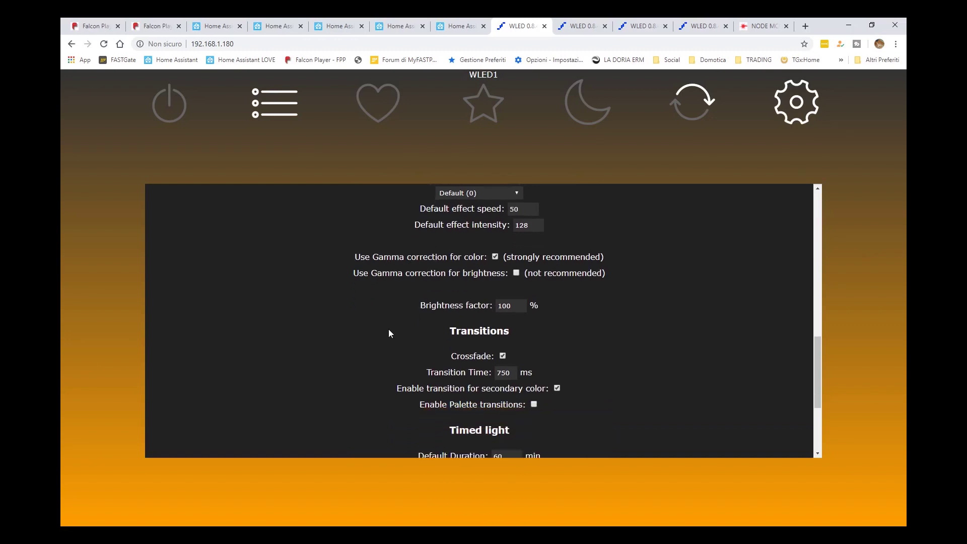
pyautogui.scroll(-3, 389, 336)
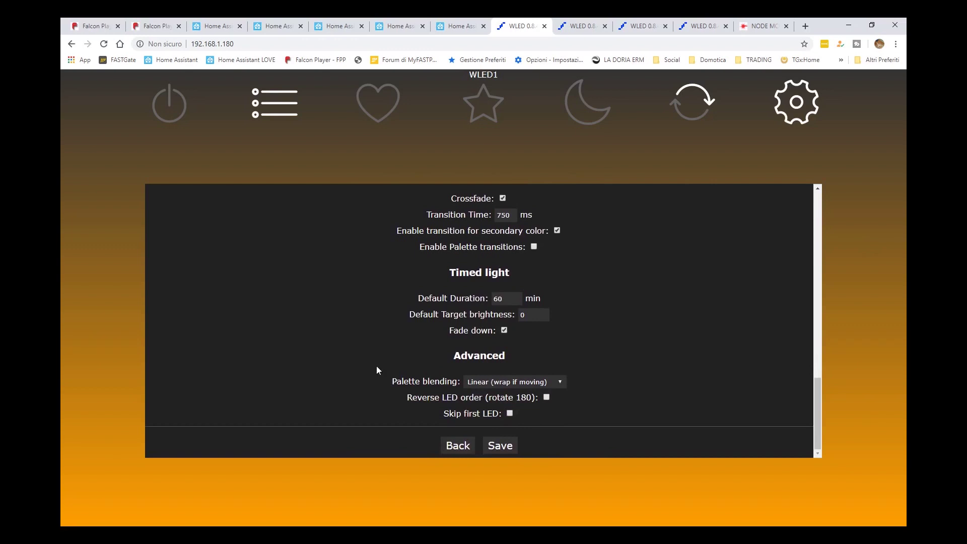
pyautogui.click(457, 446)
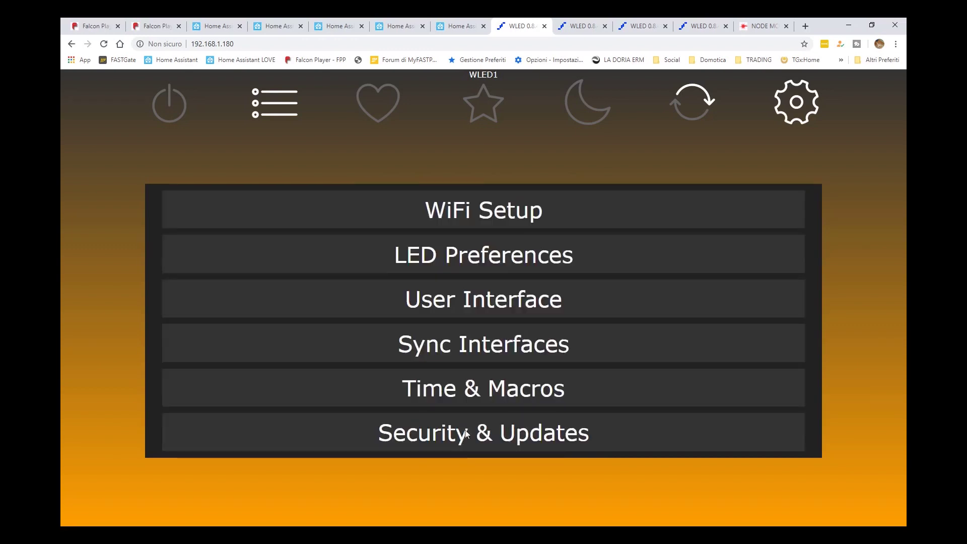
pyautogui.click(501, 312)
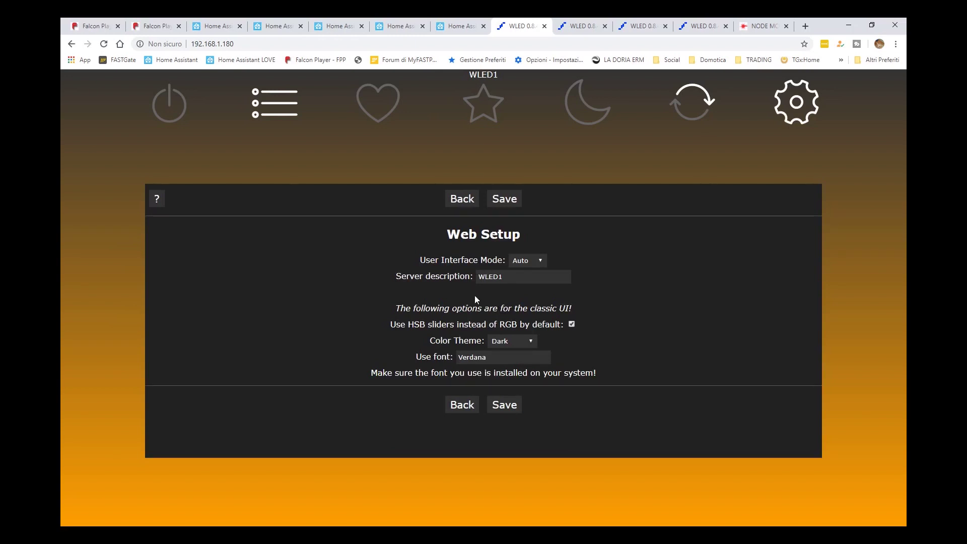
pyautogui.click(467, 409)
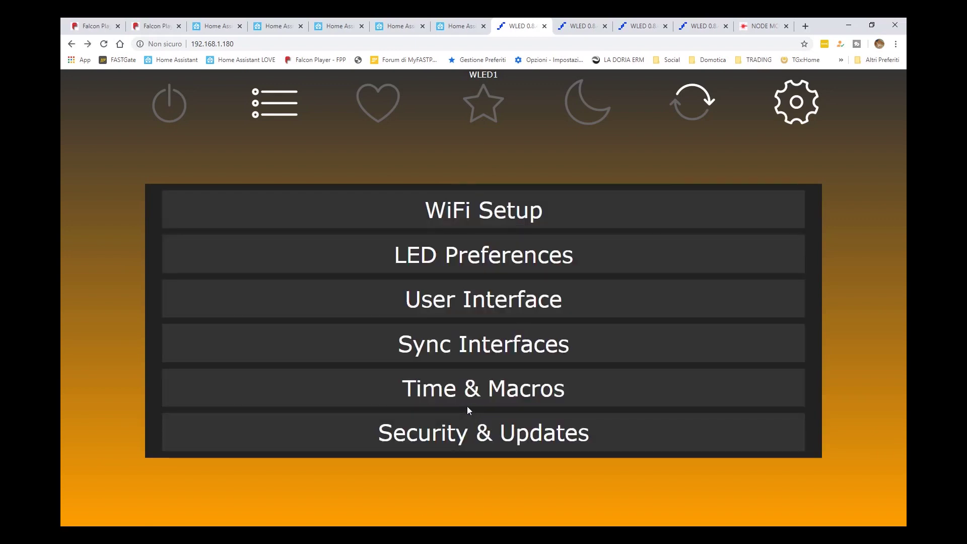
# Step: Examine WLED1's sync setup through the MQTT and Philips Hue sections, then return to its E1.31 realtime options
pyautogui.click(472, 352)
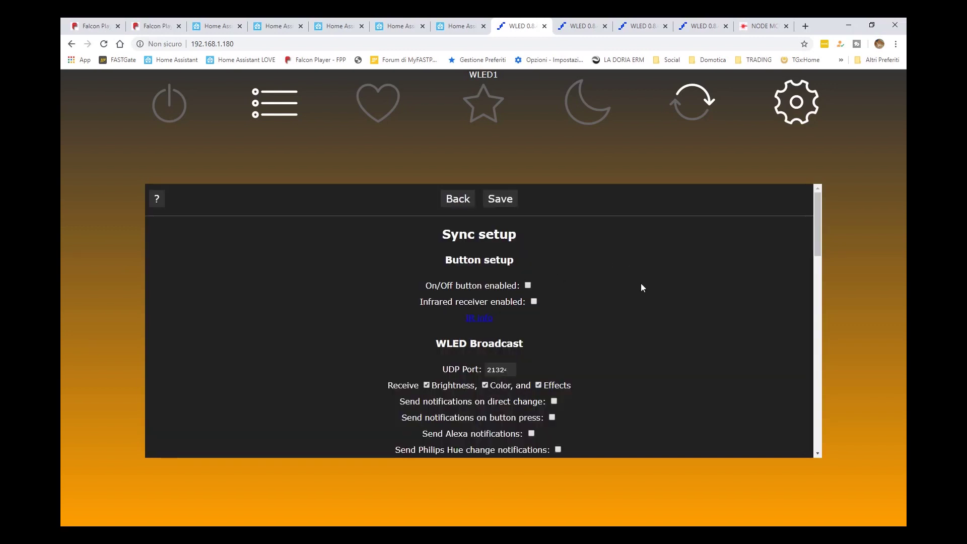
pyautogui.scroll(-2, 659, 296)
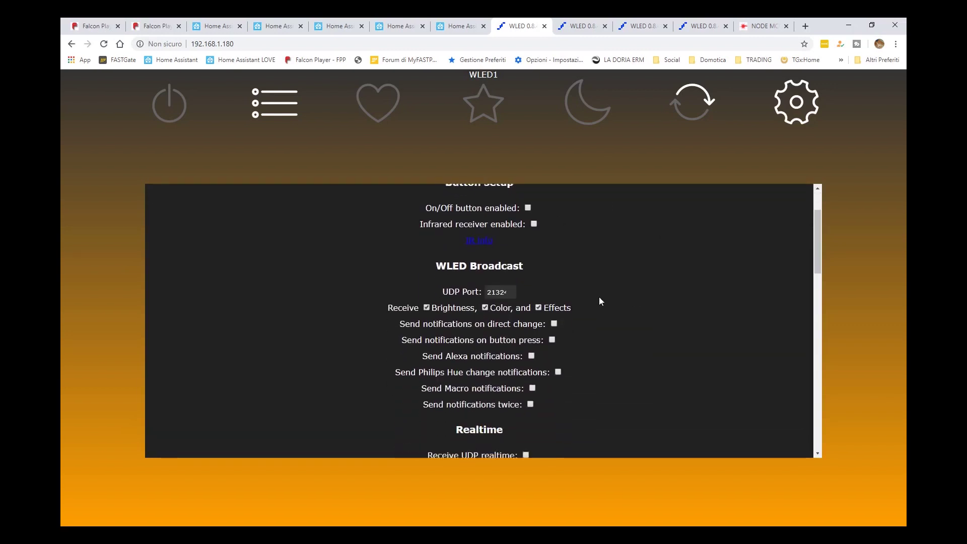
pyautogui.scroll(-4, 577, 278)
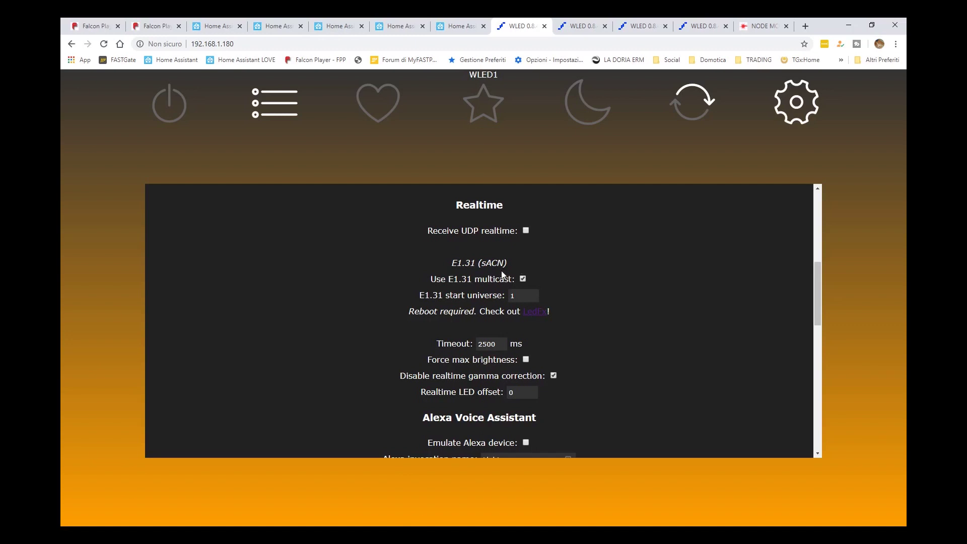
pyautogui.scroll(-3, 517, 282)
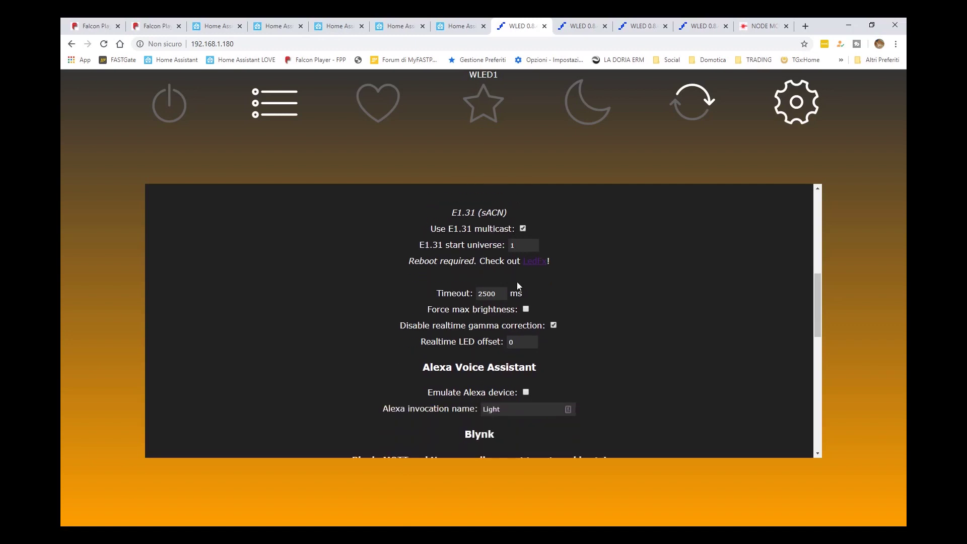
pyautogui.scroll(-2, 536, 327)
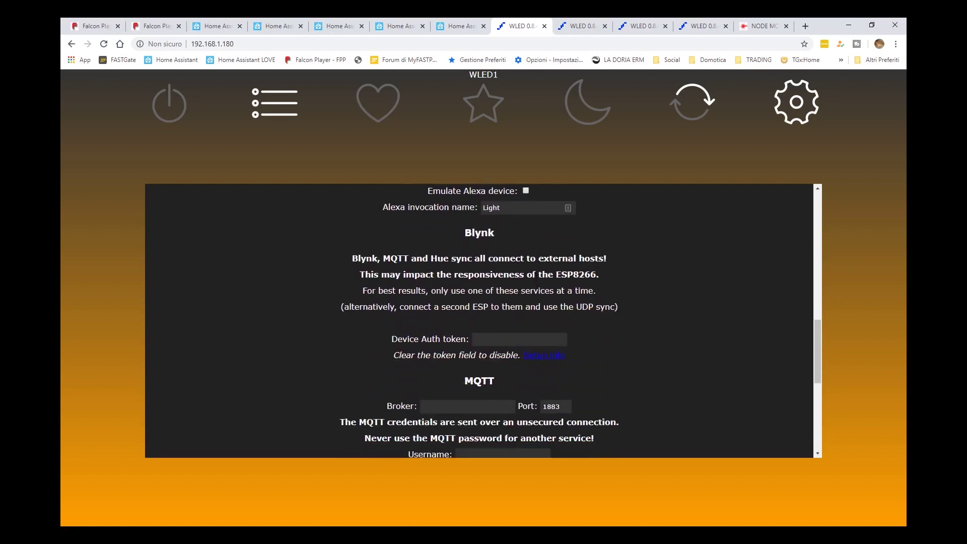
pyautogui.scroll(-5, 535, 290)
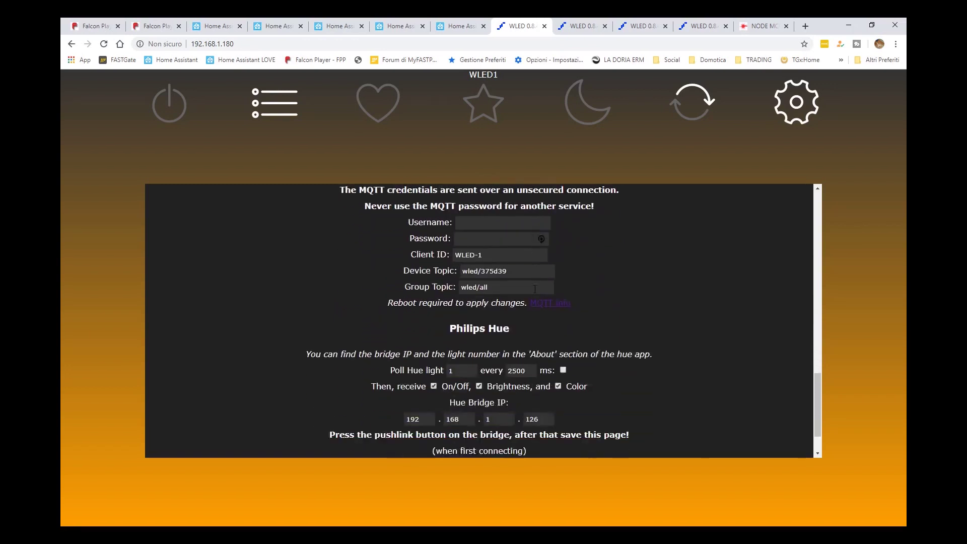
pyautogui.scroll(-1, 538, 327)
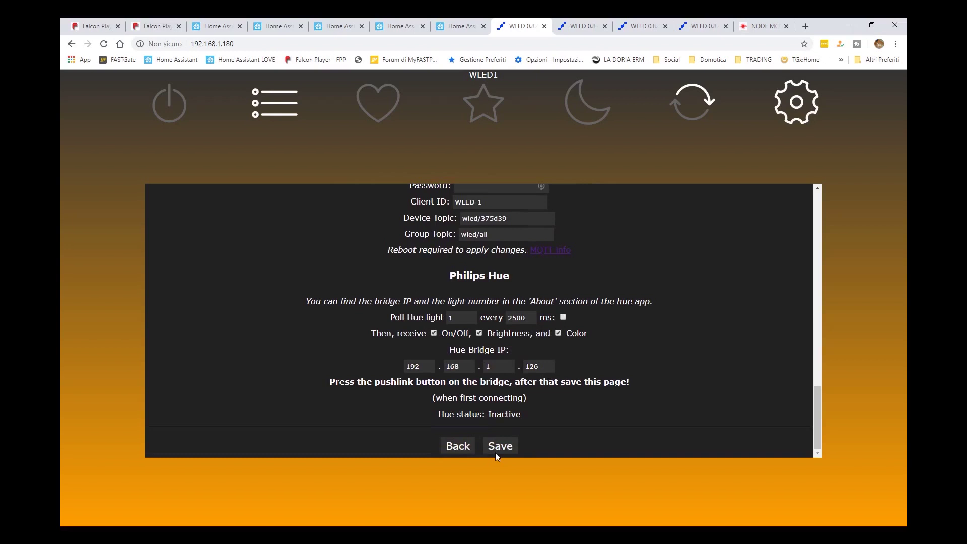
pyautogui.scroll(5, 531, 413)
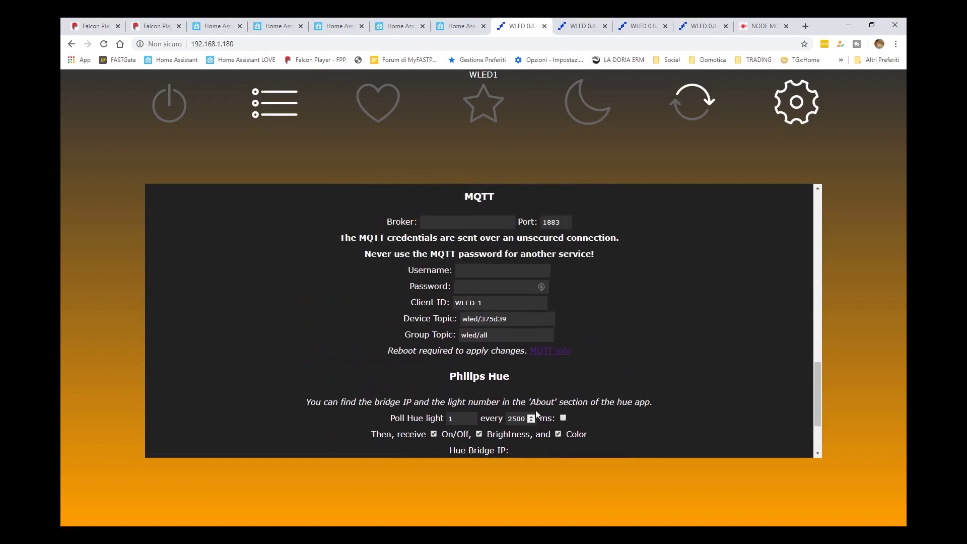
pyautogui.scroll(7, 640, 335)
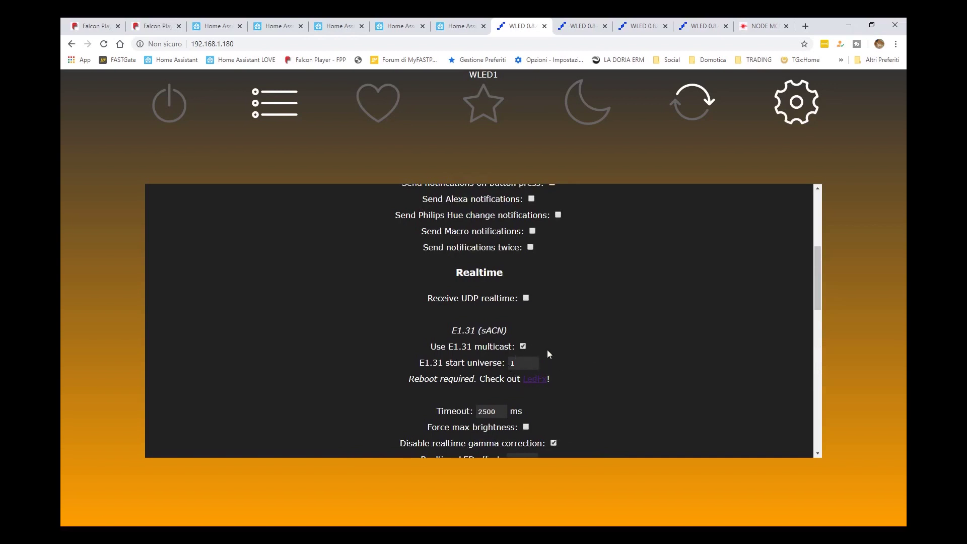
# Step: Check the E1.31 multicast and start universe settings in WLED2's sync setup
pyautogui.click(577, 28)
pyautogui.click(478, 350)
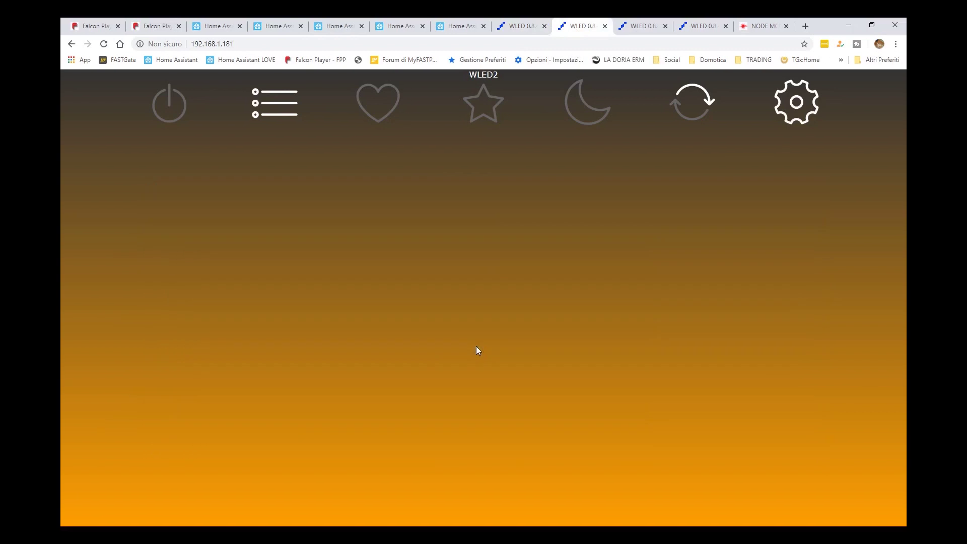
pyautogui.scroll(-8, 477, 349)
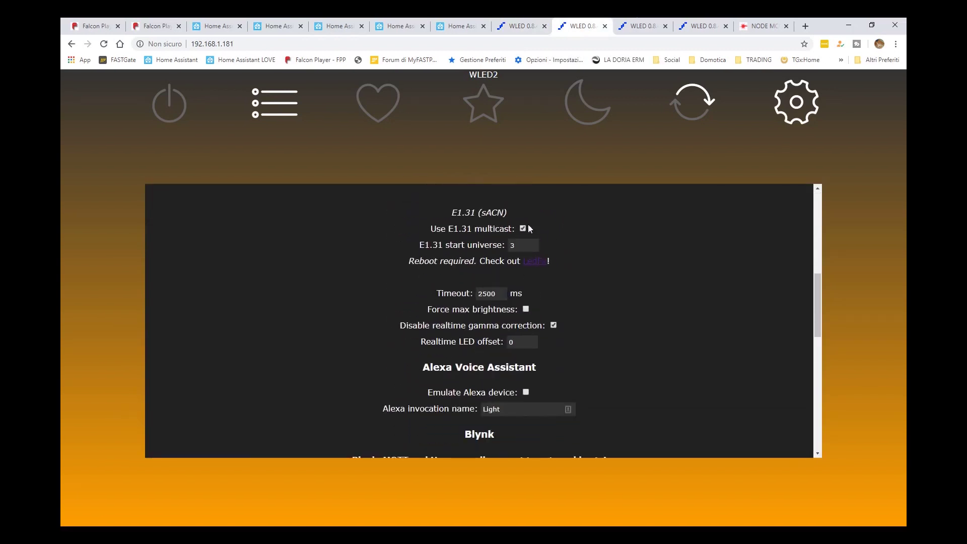
# Step: Check the E1.31 multicast and start universe settings in WLED3's sync setup
pyautogui.click(647, 26)
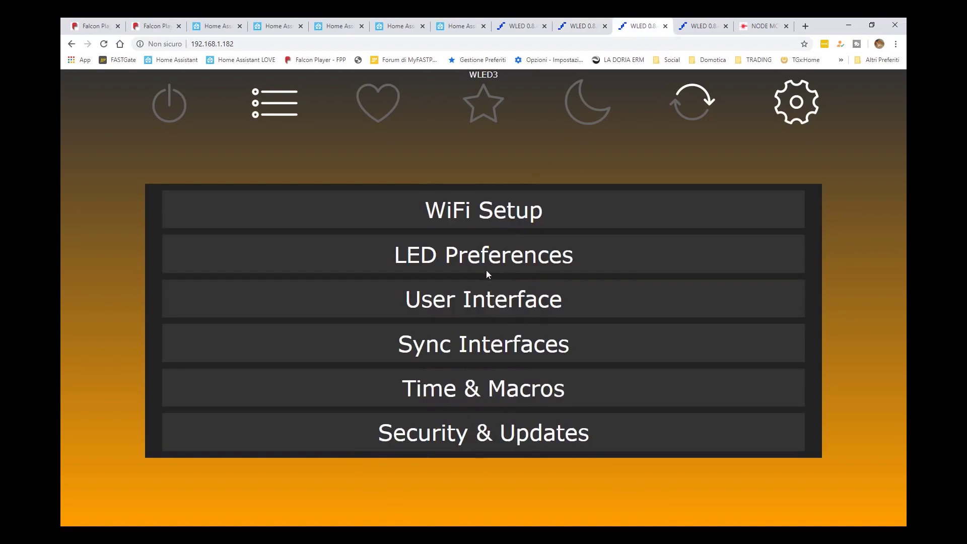
pyautogui.click(483, 349)
pyautogui.scroll(-5, 483, 345)
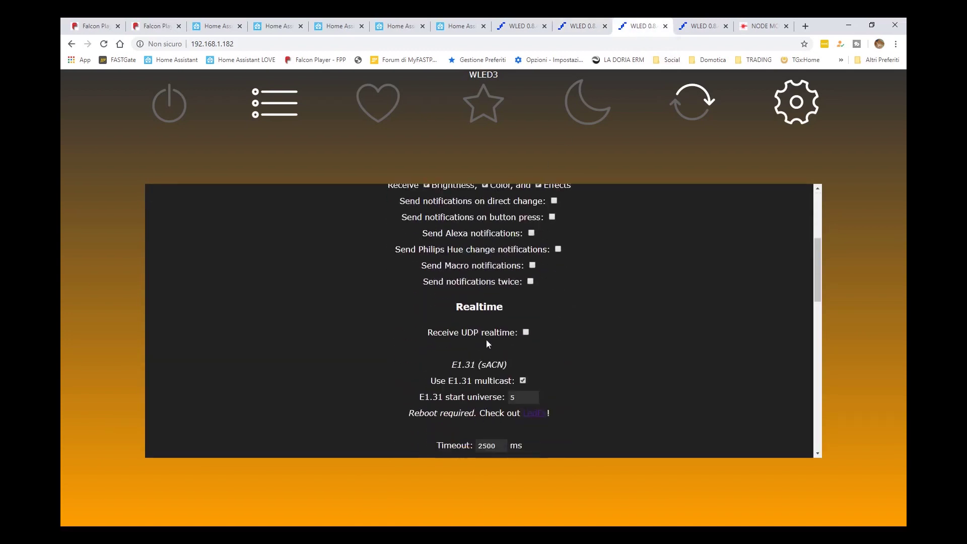
pyautogui.scroll(-1, 486, 340)
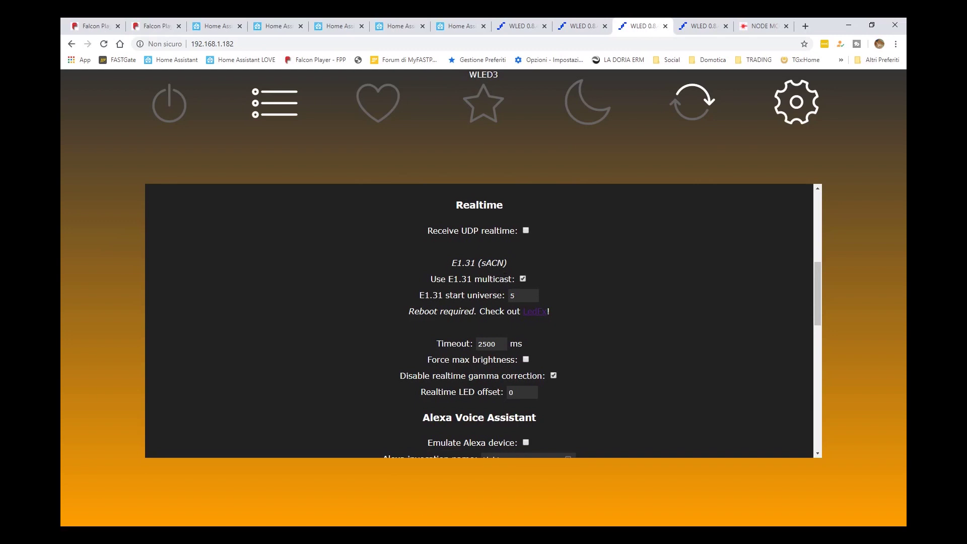
# Step: Check the E1.31 multicast and start universe settings in WLED4's sync setup
pyautogui.hotkey('ctrl', 'Tab')
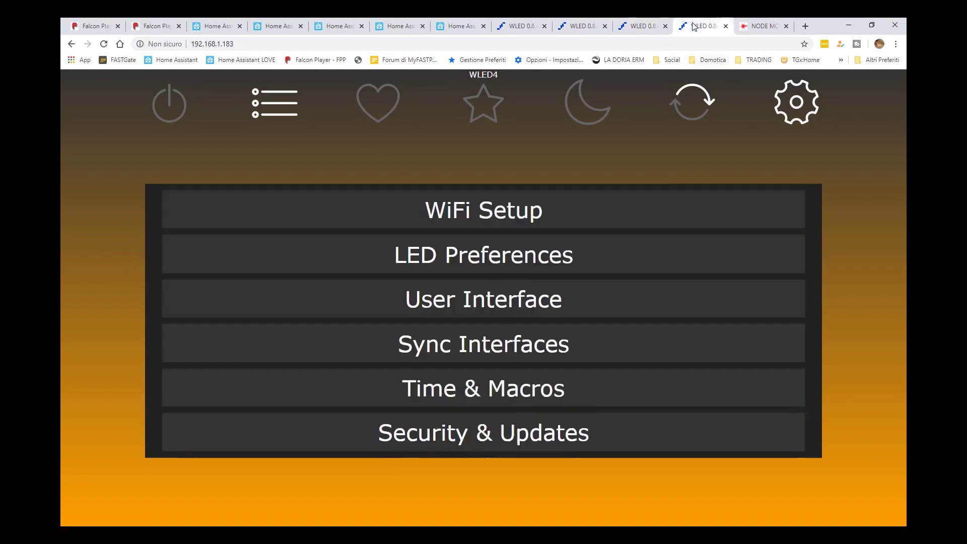
pyautogui.click(503, 333)
pyautogui.scroll(-5, 503, 337)
pyautogui.scroll(-1, 514, 303)
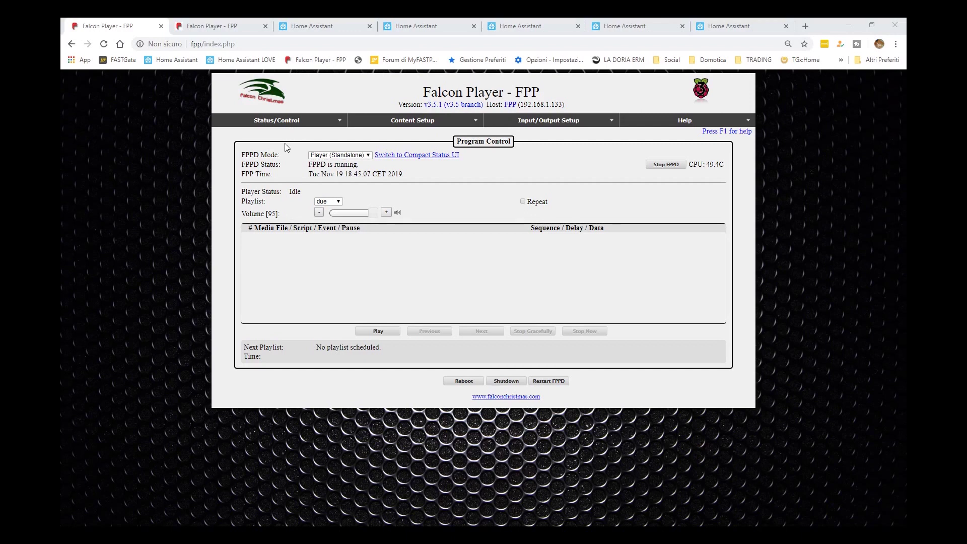
# Step: Open the advanced FPP settings in Falcon Player and highlight the MQTT broker host address
pyautogui.moveTo(279, 125)
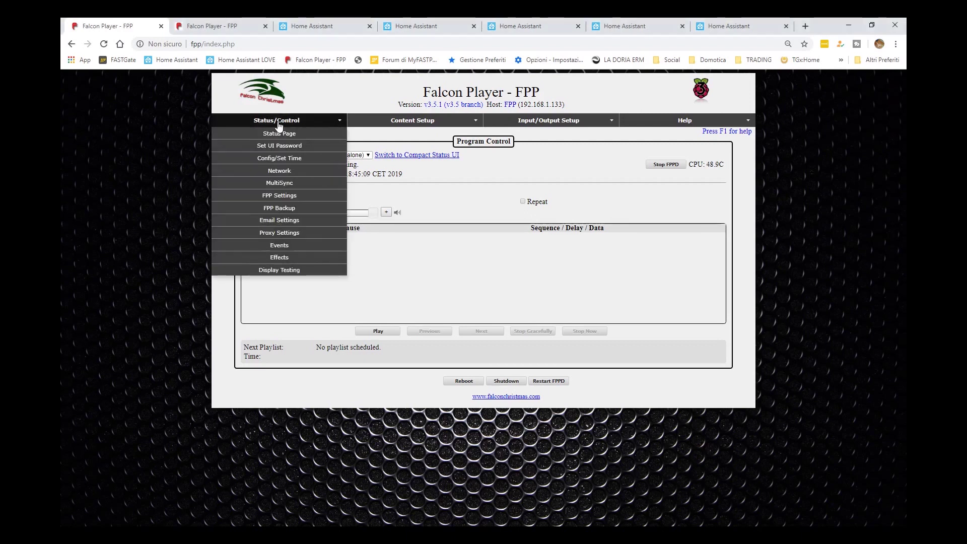
pyautogui.click(281, 196)
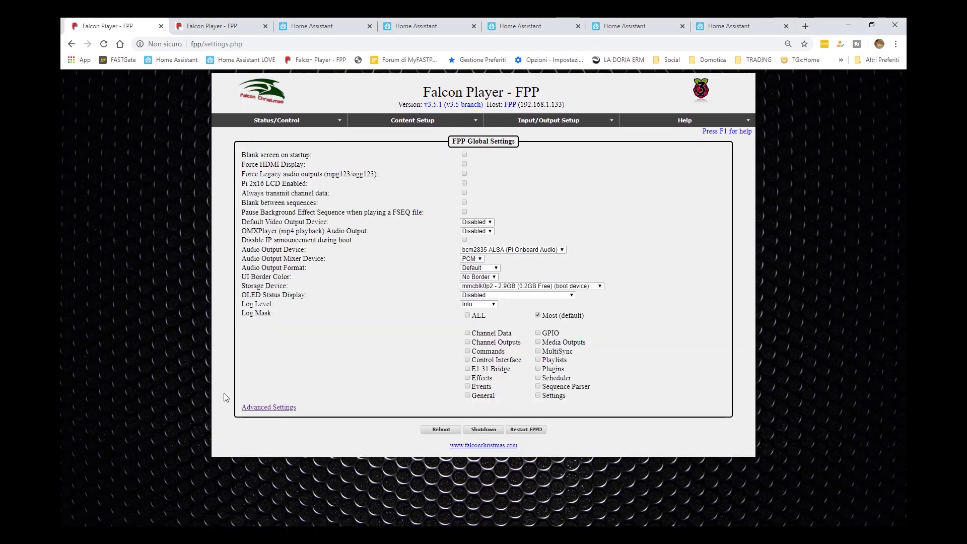
pyautogui.click(267, 408)
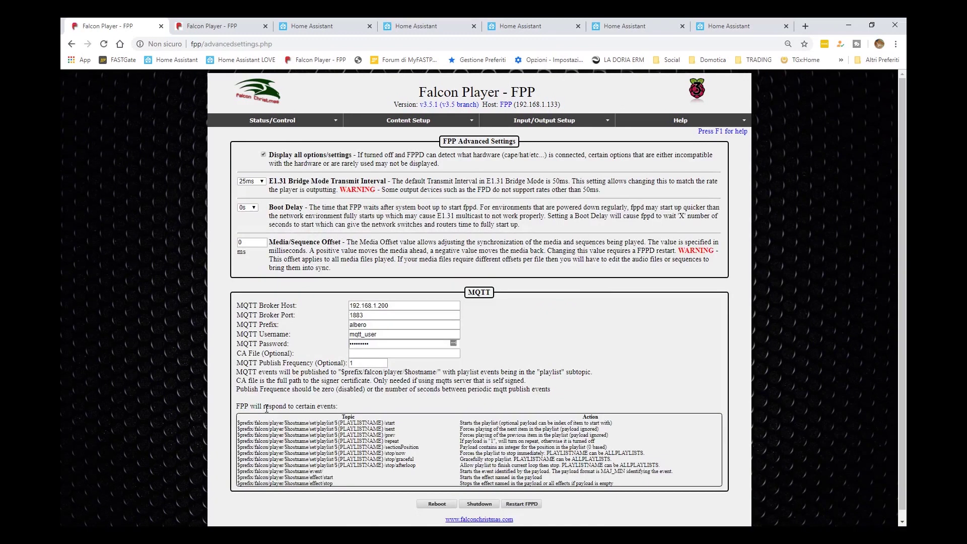
pyautogui.click(401, 309)
pyautogui.doubleClick(401, 309)
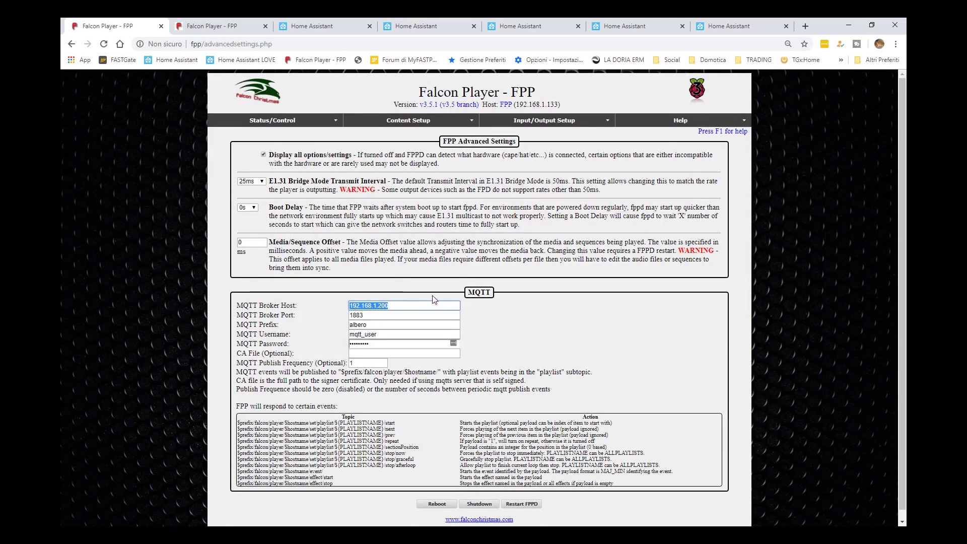
# Step: Go through the MQTT broker port, prefix, username, password and publish frequency fields in the advanced settings
pyautogui.click(383, 317)
pyautogui.doubleClick(376, 316)
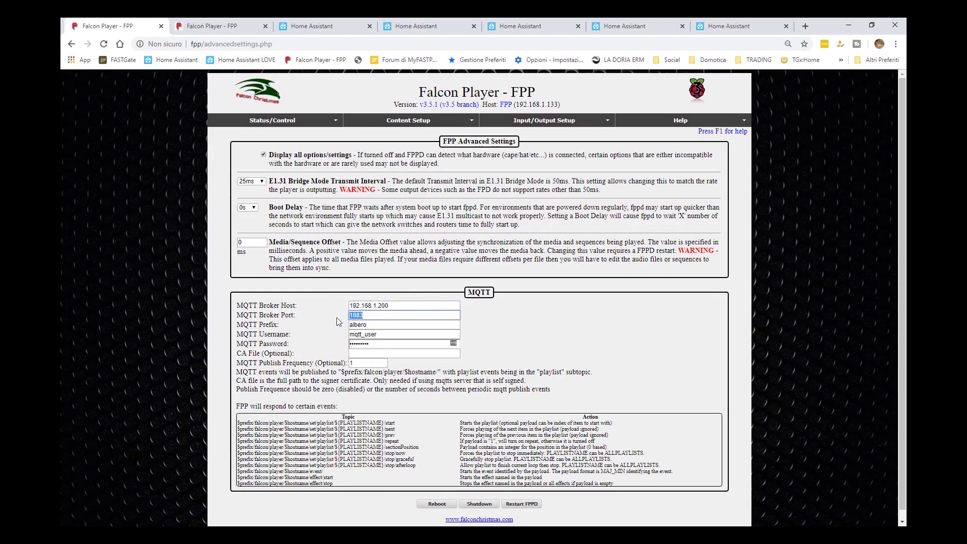
pyautogui.moveTo(382, 327); pyautogui.dragTo(321, 327)
pyautogui.press('Tab')
pyautogui.press('Tab')
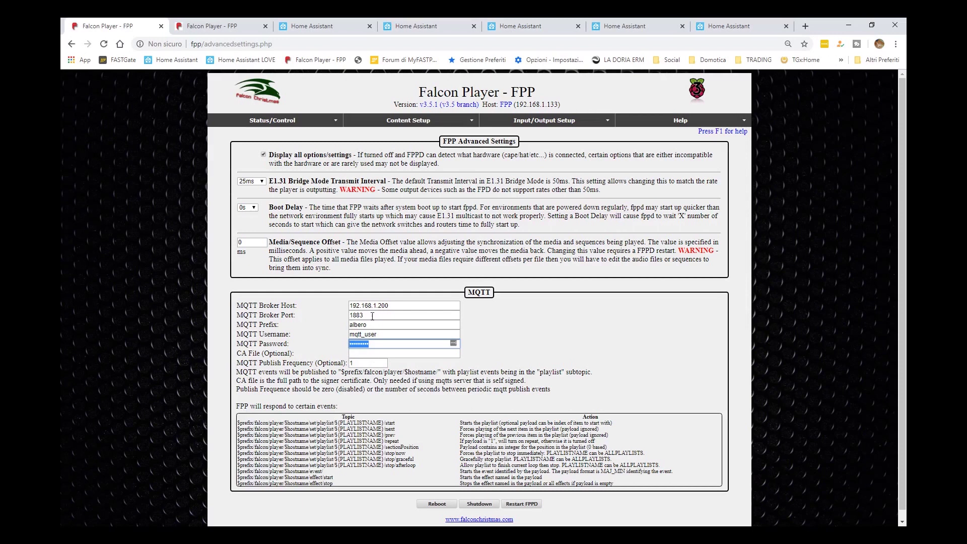
pyautogui.press('Tab')
pyautogui.press('Tab')
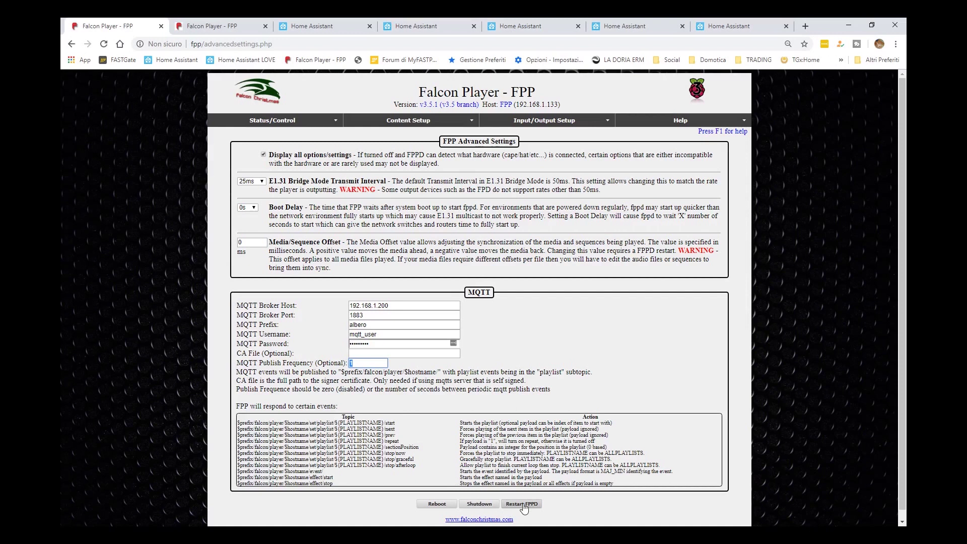
# Step: Open the Channel Outputs page and check the source interface used for E1.31 / ArtNet / DDP output
pyautogui.click(575, 125)
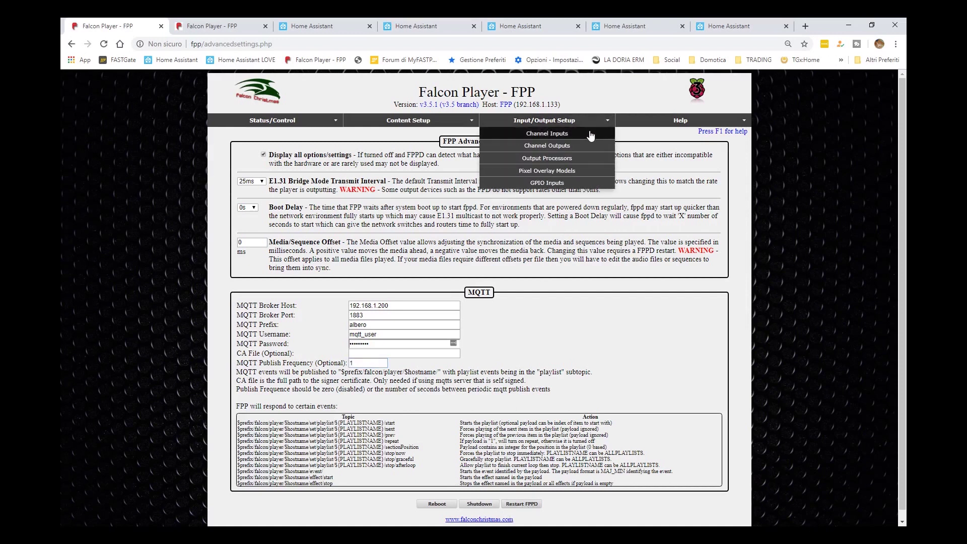
pyautogui.click(544, 145)
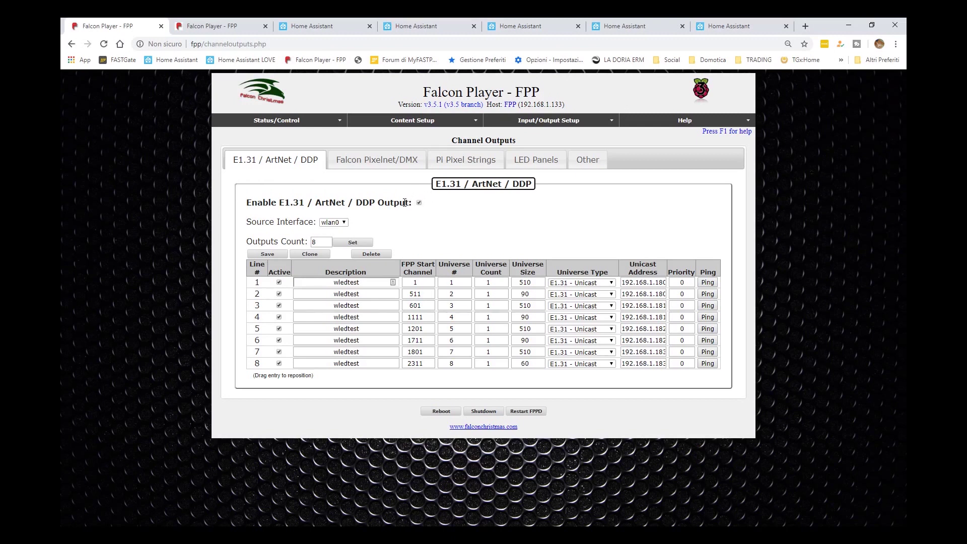
pyautogui.click(342, 227)
pyautogui.click(342, 227)
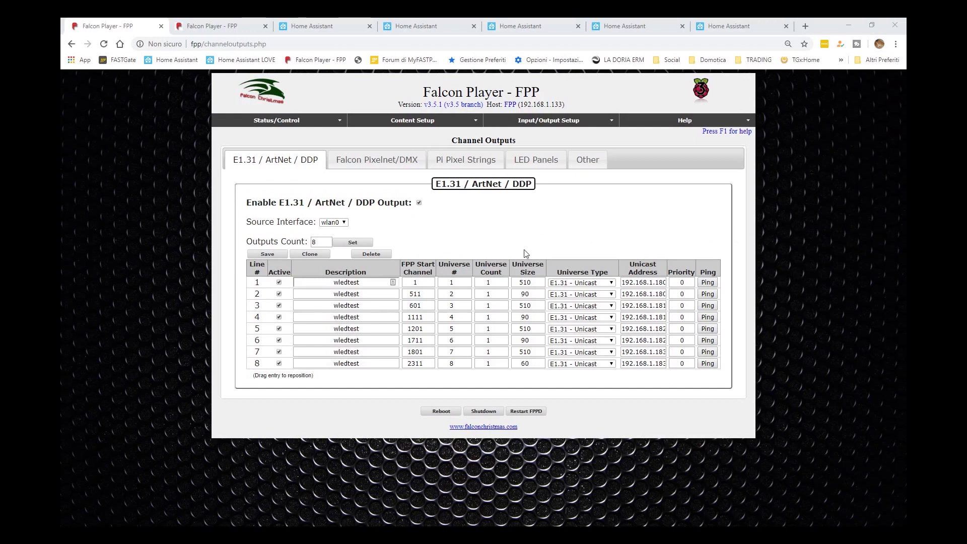
# Step: Check the universe sizes and unicast addresses of output lines 1 and 2
pyautogui.click(514, 283)
pyautogui.doubleClick(514, 282)
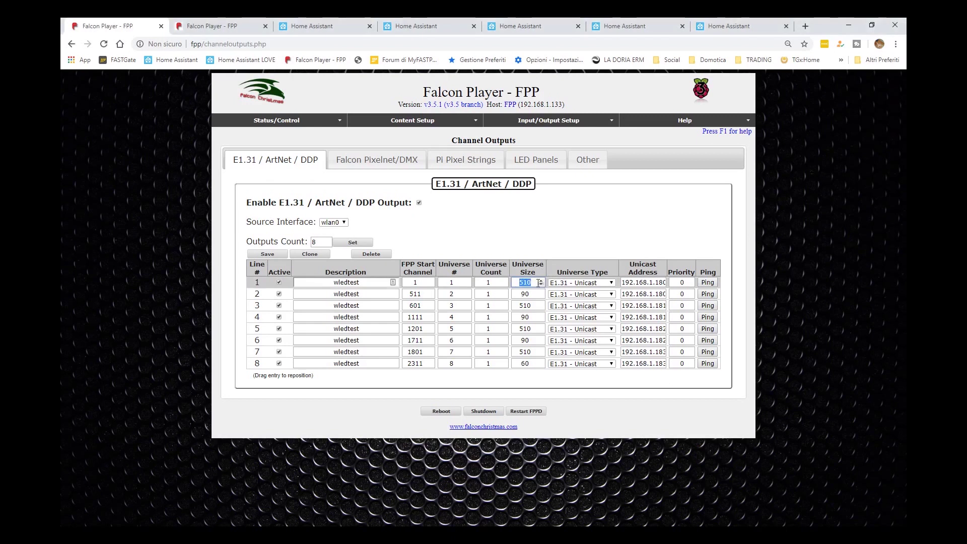
pyautogui.doubleClick(522, 295)
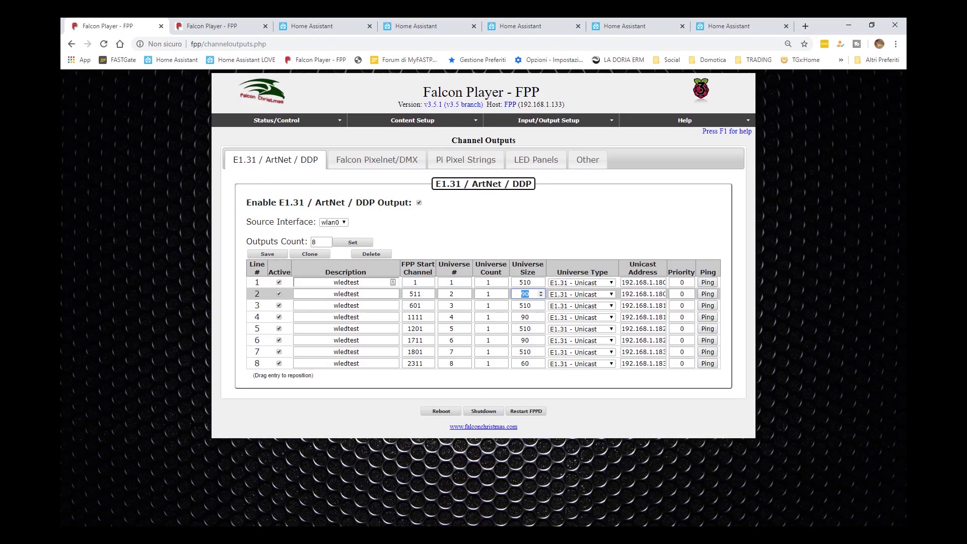
pyautogui.click(665, 284)
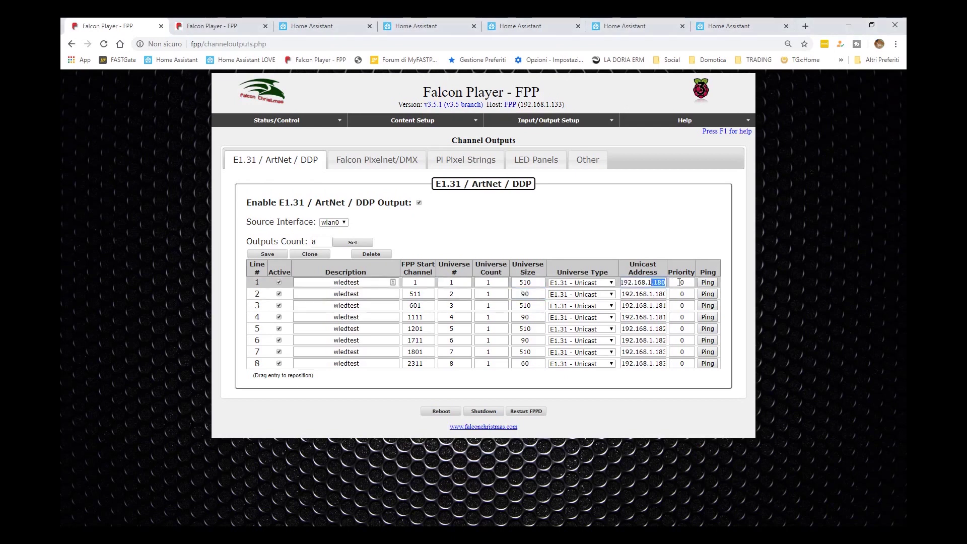
pyautogui.click(655, 294)
pyautogui.moveTo(655, 293); pyautogui.dragTo(672, 293)
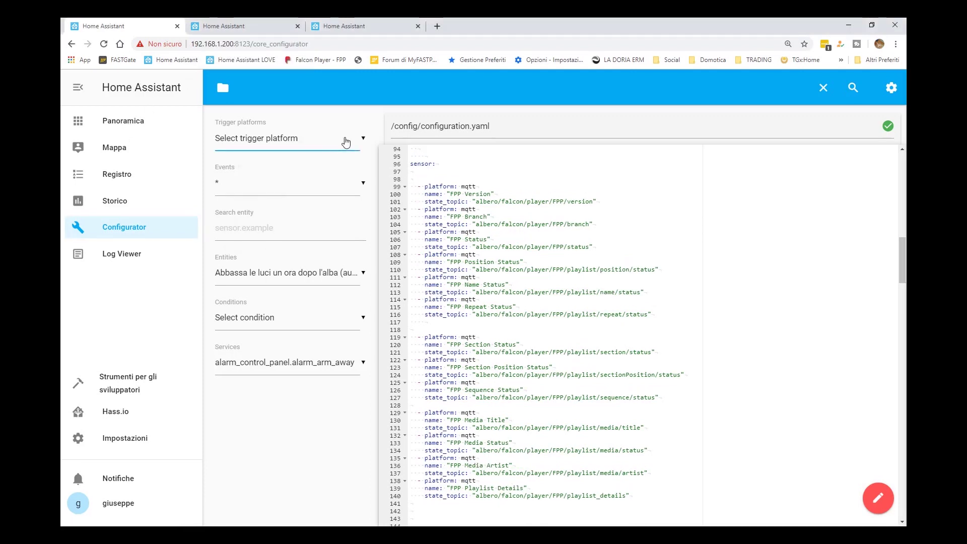
# Step: In Home Assistant's Configurator, open scripts.yaml and review the Falcon Player MQTT scripts
pyautogui.click(225, 89)
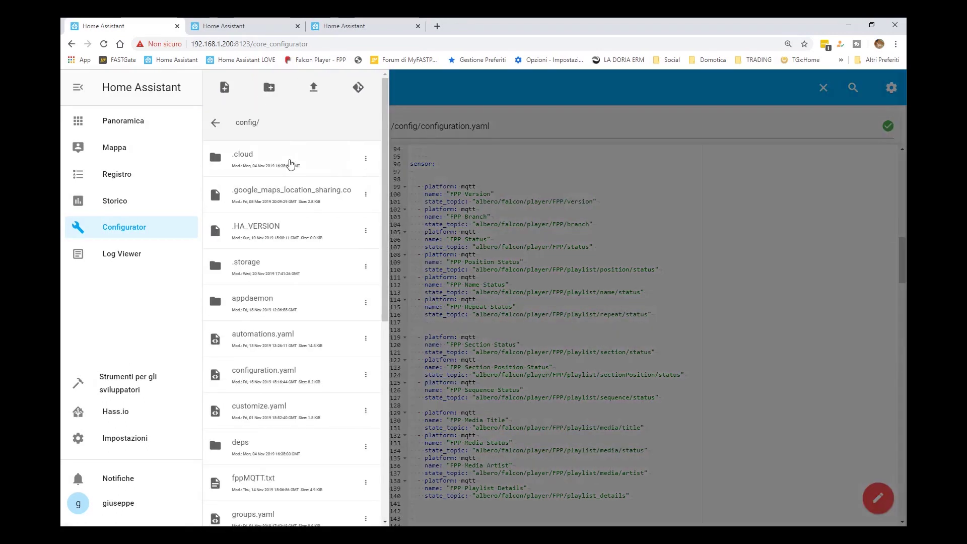
pyautogui.scroll(-7, 290, 164)
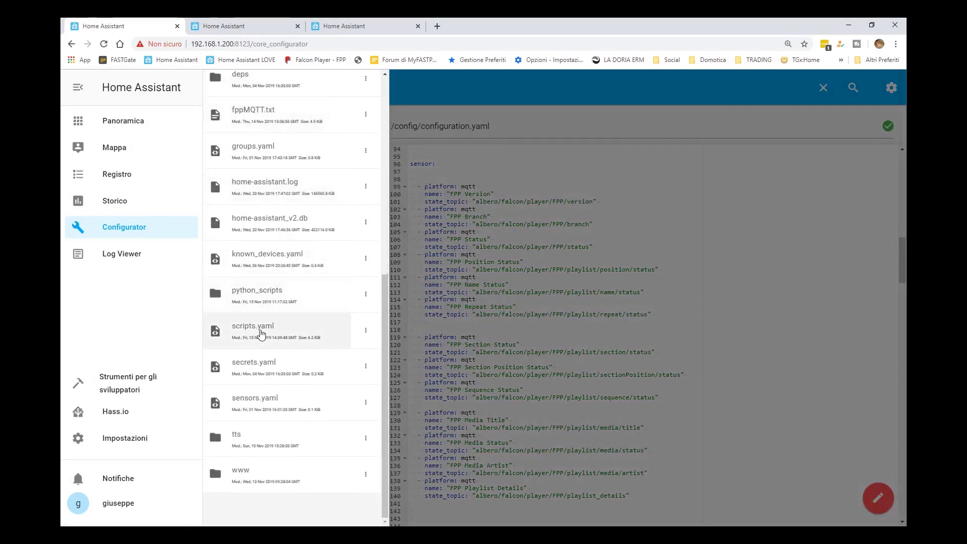
pyautogui.click(260, 333)
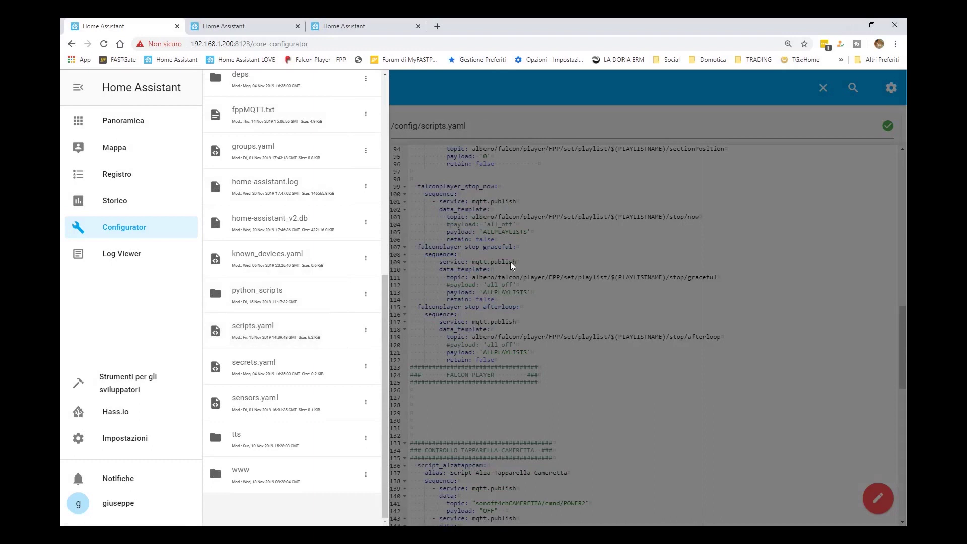
pyautogui.click(495, 400)
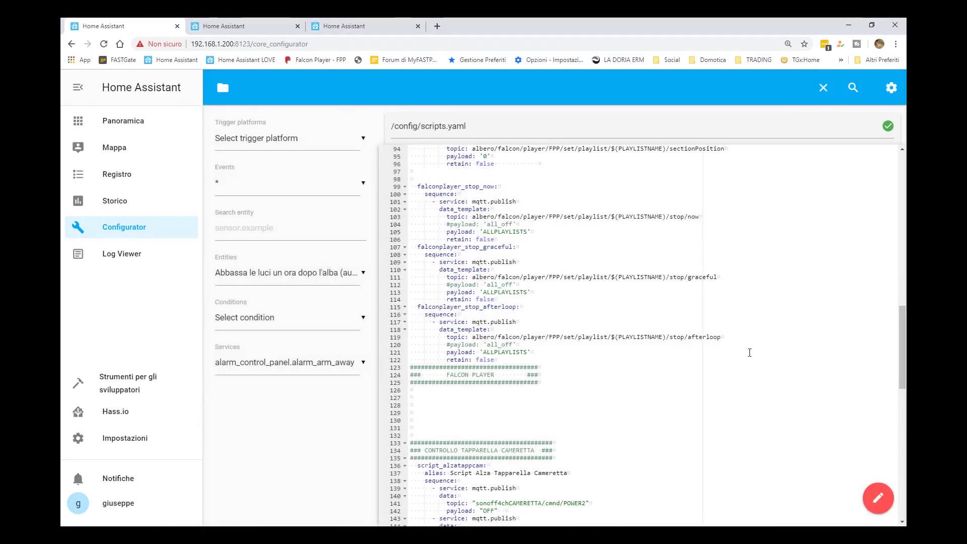
pyautogui.moveTo(904, 362); pyautogui.dragTo(905, 311)
pyautogui.moveTo(905, 293); pyautogui.dragTo(905, 342)
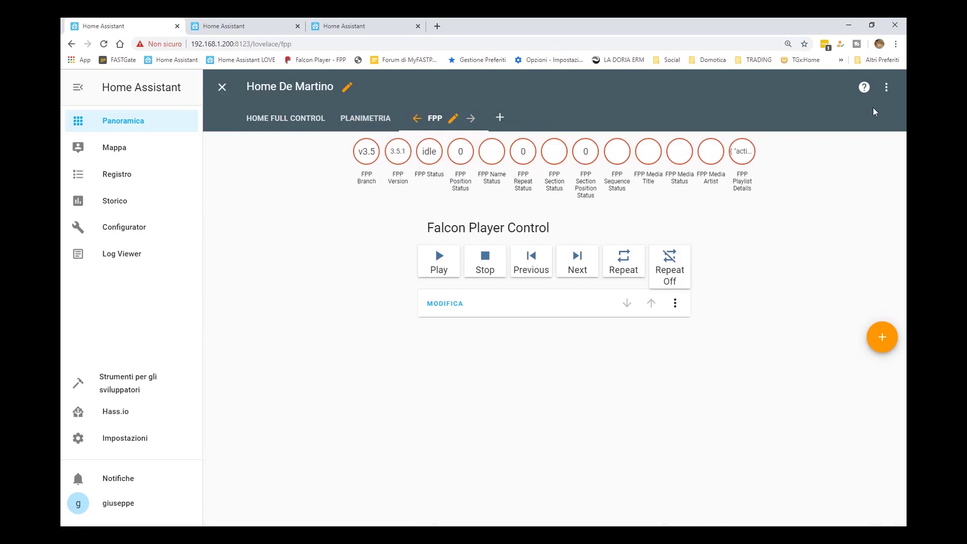
# Step: Open the dashboard's raw configuration editor and locate the badges of the FPP view
pyautogui.click(887, 90)
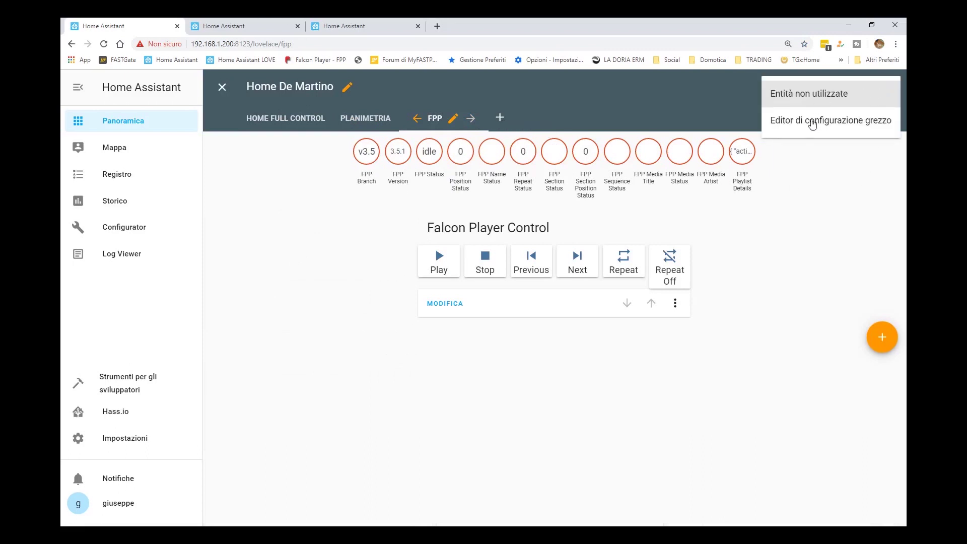
pyautogui.click(813, 124)
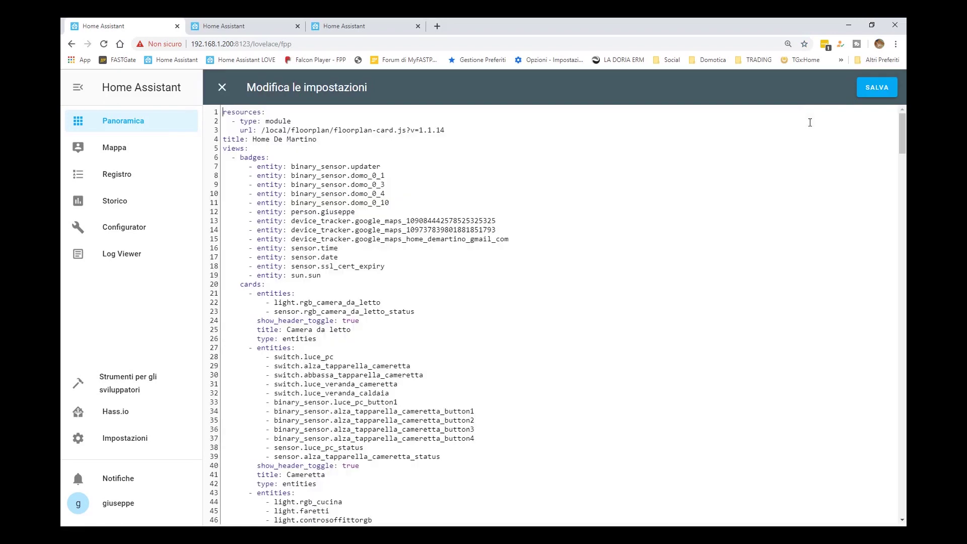
pyautogui.scroll(-20, 688, 142)
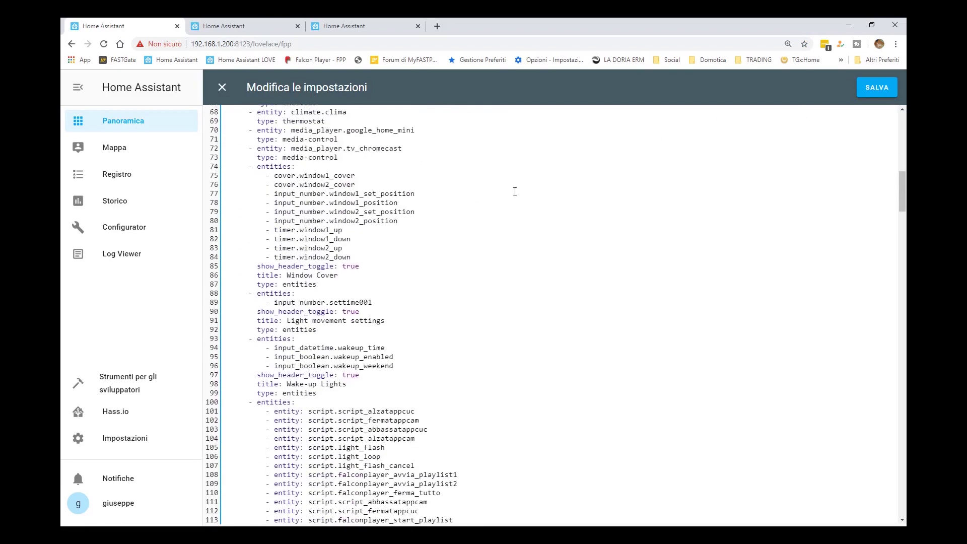
pyautogui.scroll(-19, 466, 204)
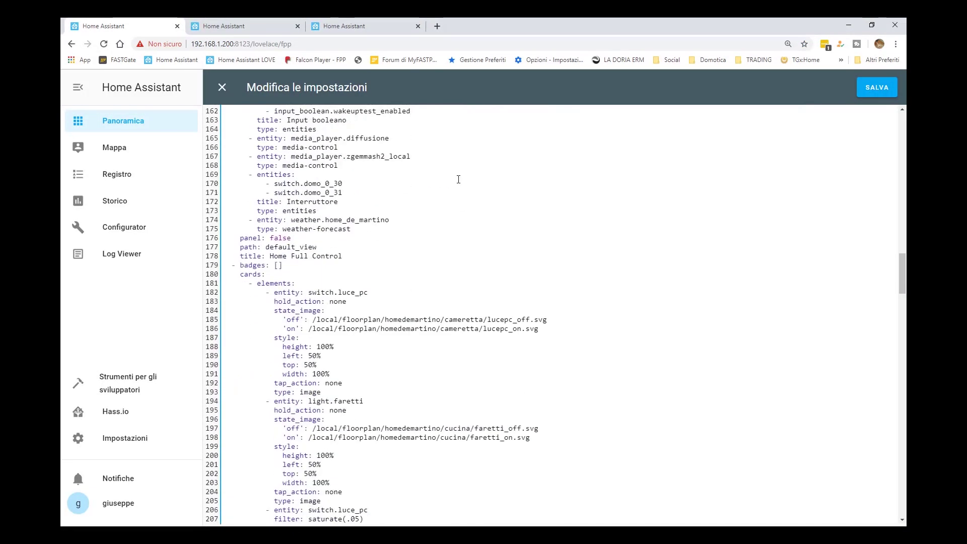
pyautogui.scroll(-20, 456, 195)
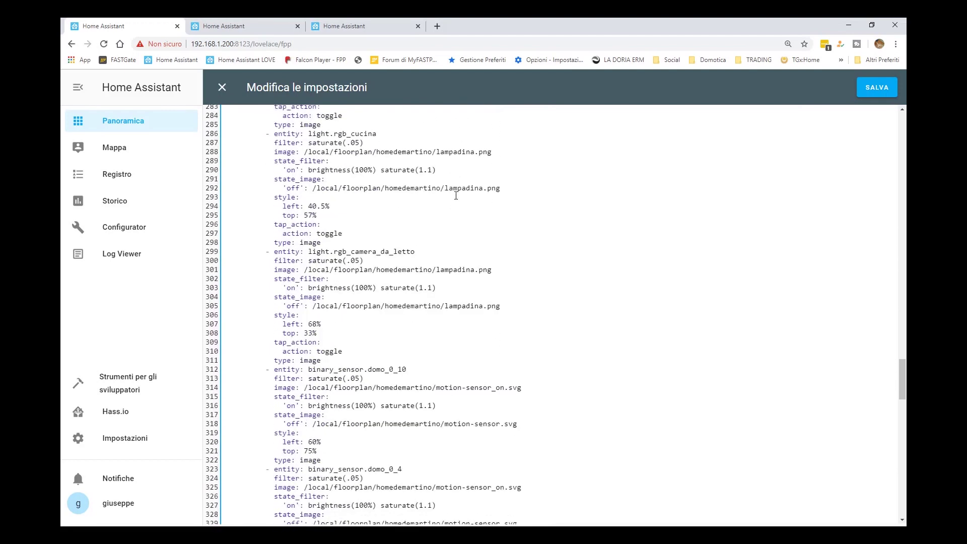
pyautogui.scroll(-2, 457, 201)
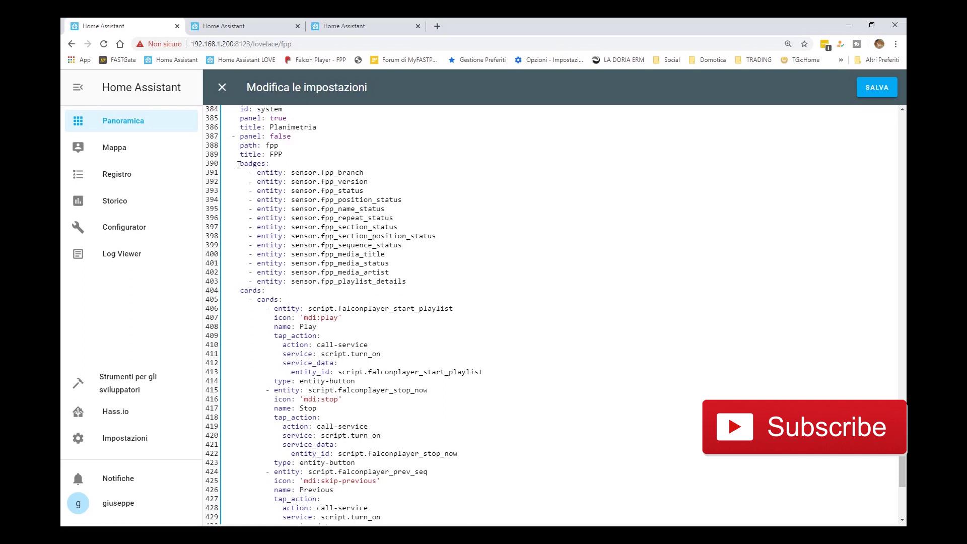
# Step: Examine the FPP view's button cards and highlight the Stop button's entry that calls script.falconplayer_stop_now
pyautogui.scroll(-3, 237, 162)
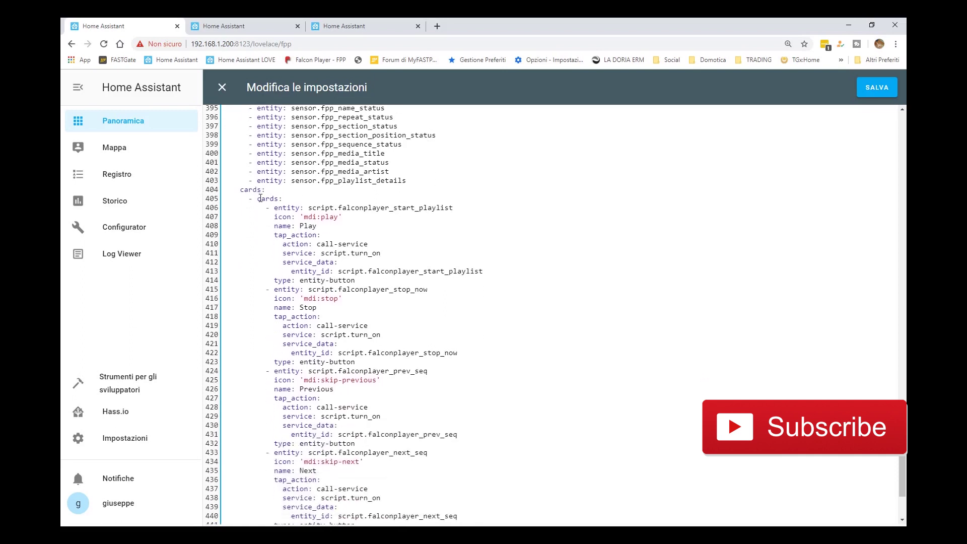
pyautogui.scroll(-1, 263, 202)
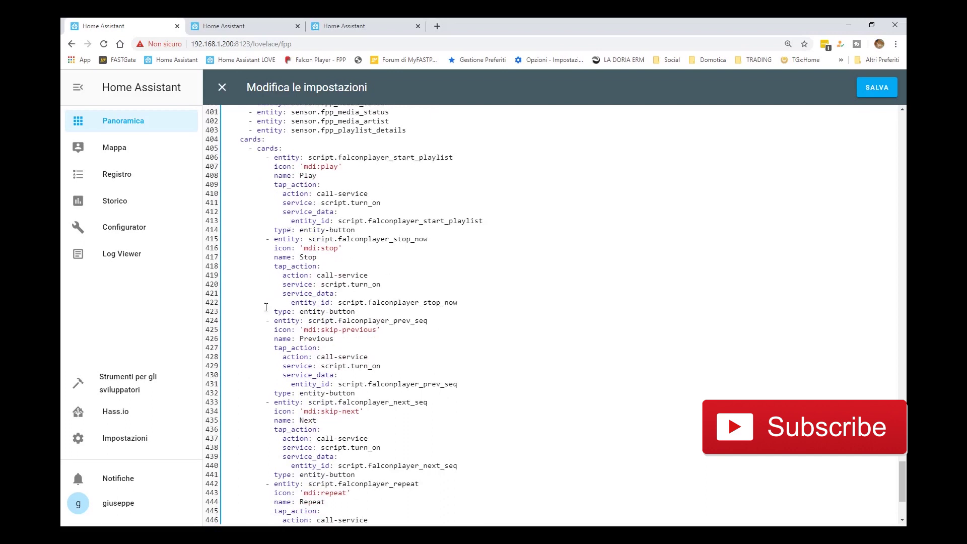
pyautogui.moveTo(280, 245); pyautogui.dragTo(469, 301)
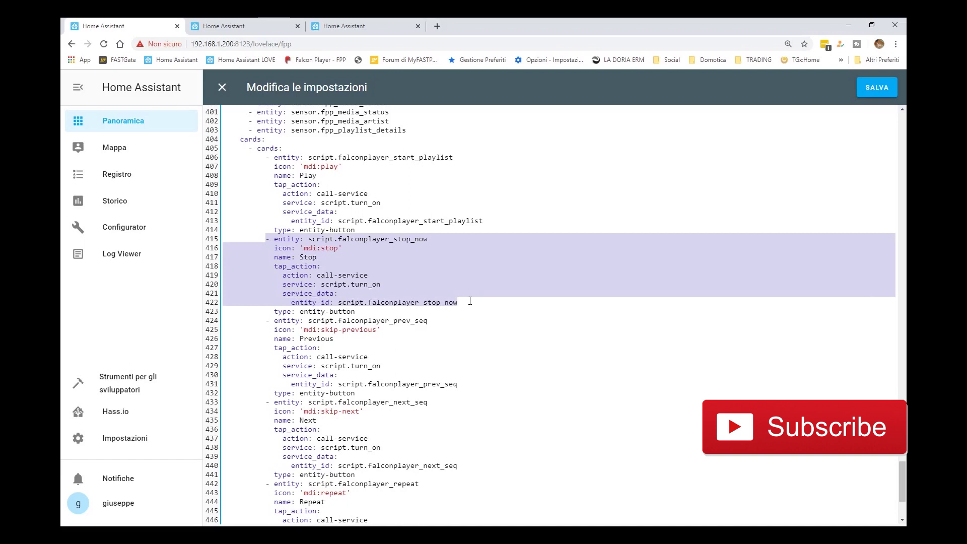